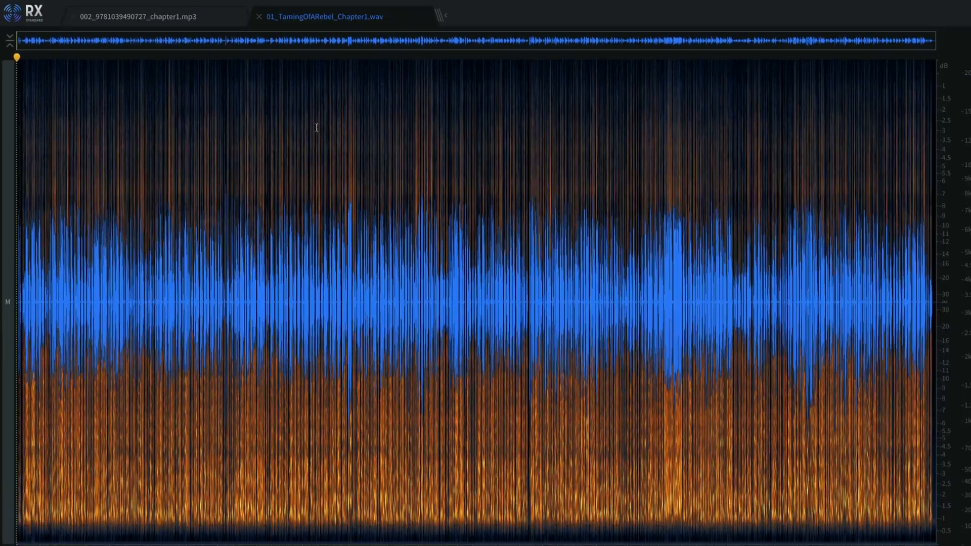
Switch to Finder and listen to a preview of the raw 01_TamingOfARebel_Chapter1.wav from about 1:57 and about 4:05
key("super+Tab")
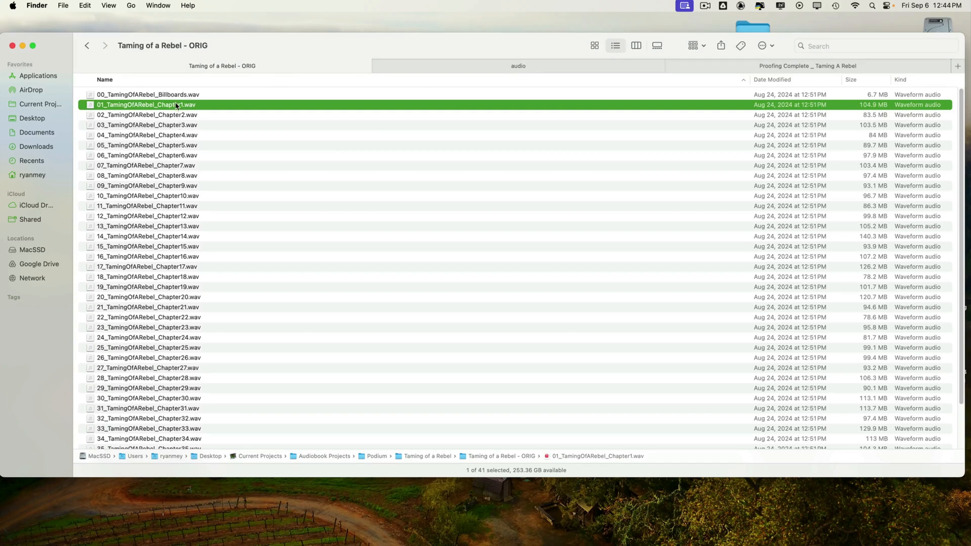
key("space")
left_click(533, 221)
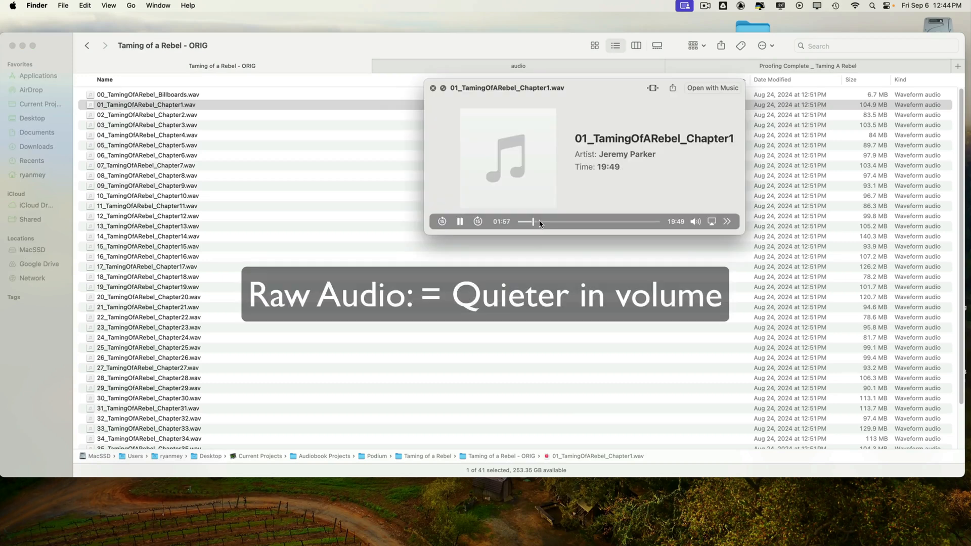
left_click(546, 221)
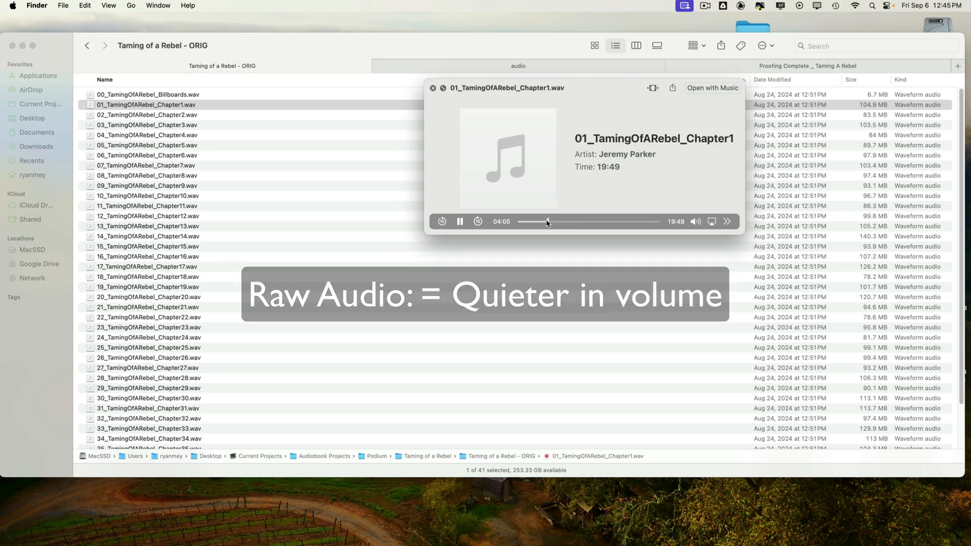
key("space")
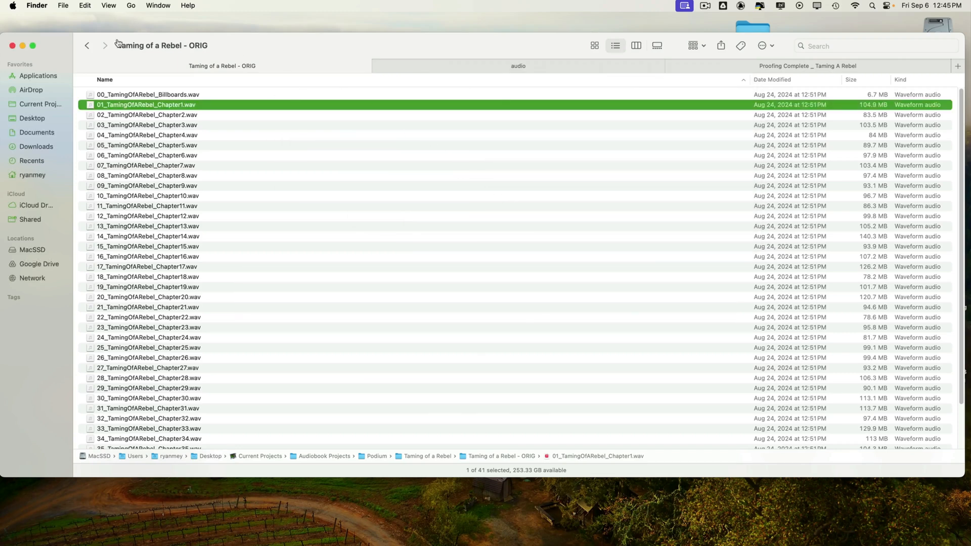
Go up to the Taming of a Rebel folder and open Taming of a Rebel - MP3 inside Taming of a Rebel for Proofing
left_click(88, 47)
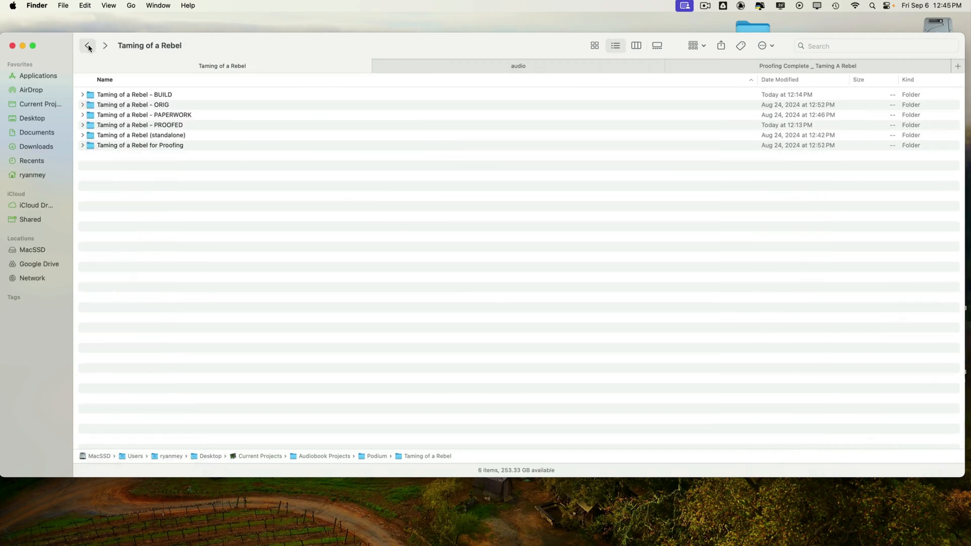
double_click(168, 146)
double_click(167, 96)
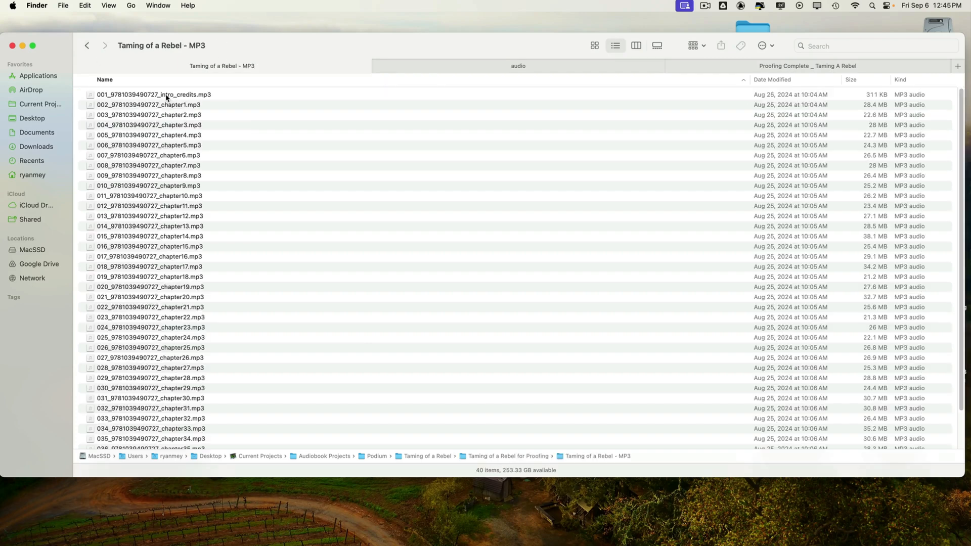
left_click(181, 106)
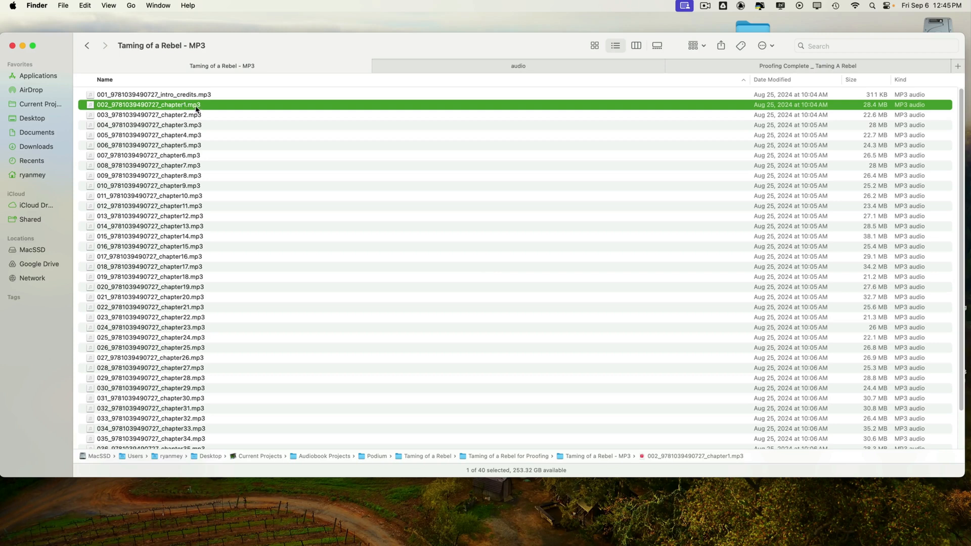
key("space")
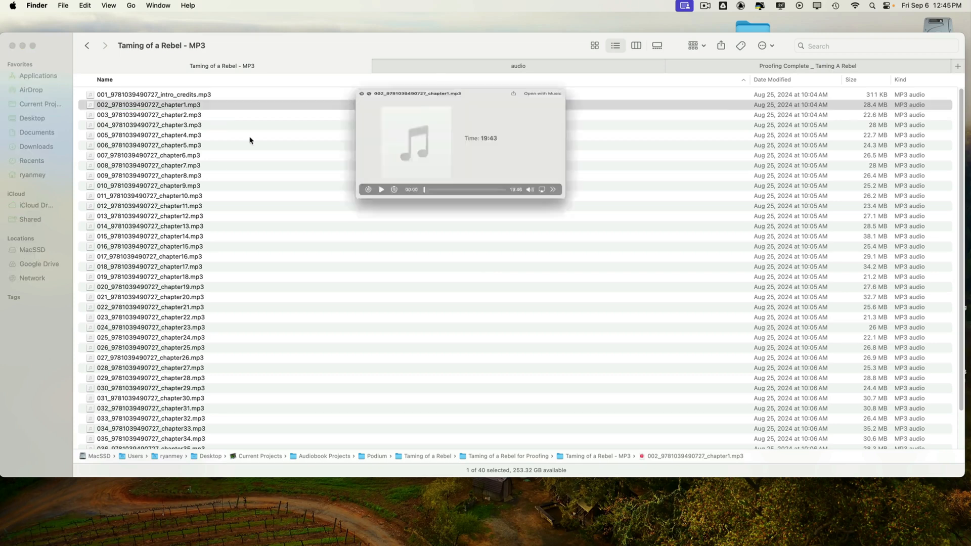
left_click(556, 222)
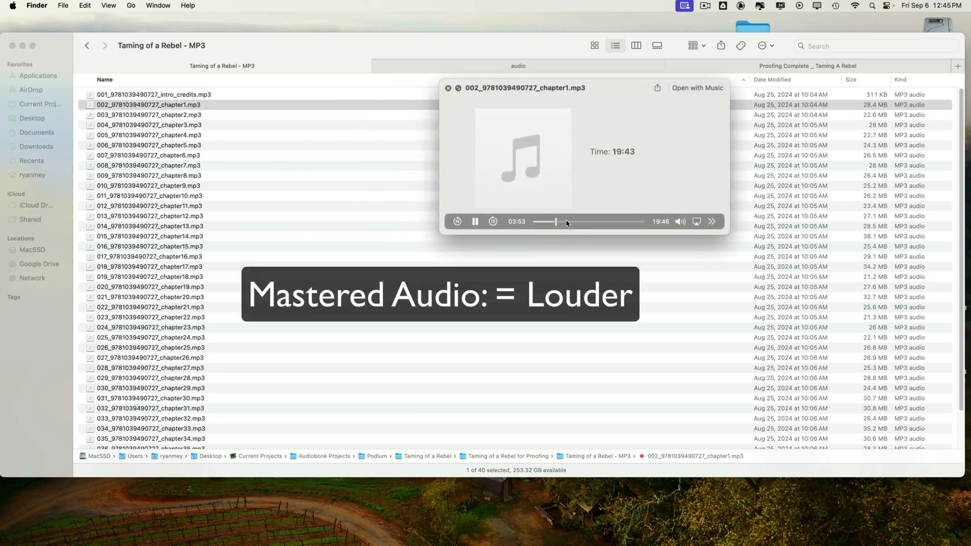
left_click_drag(560, 223, 568, 223)
key("space")
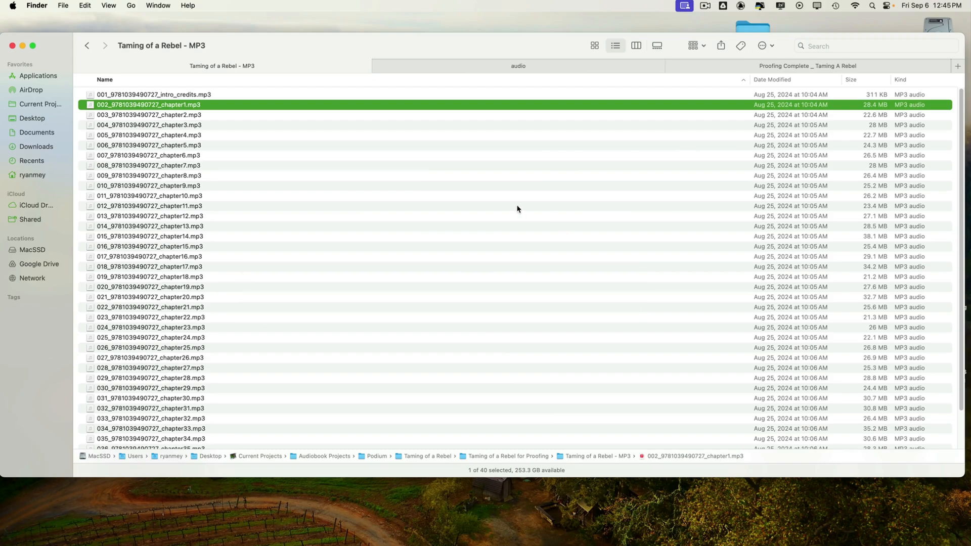
Switch to RX and compare the mastered chapter 1 MP3 with the raw chapter 1 WAV, ending on the WAV
key("super+Tab")
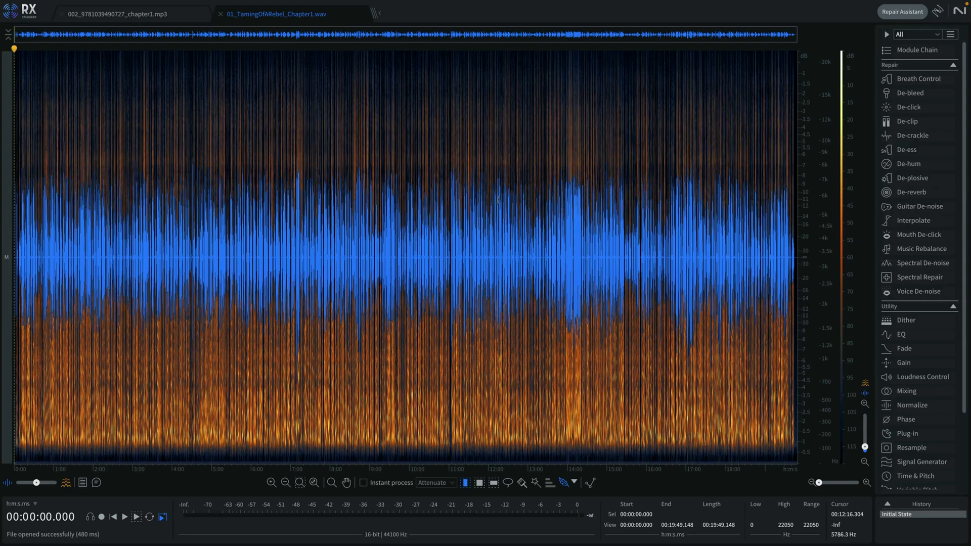
left_click(164, 19)
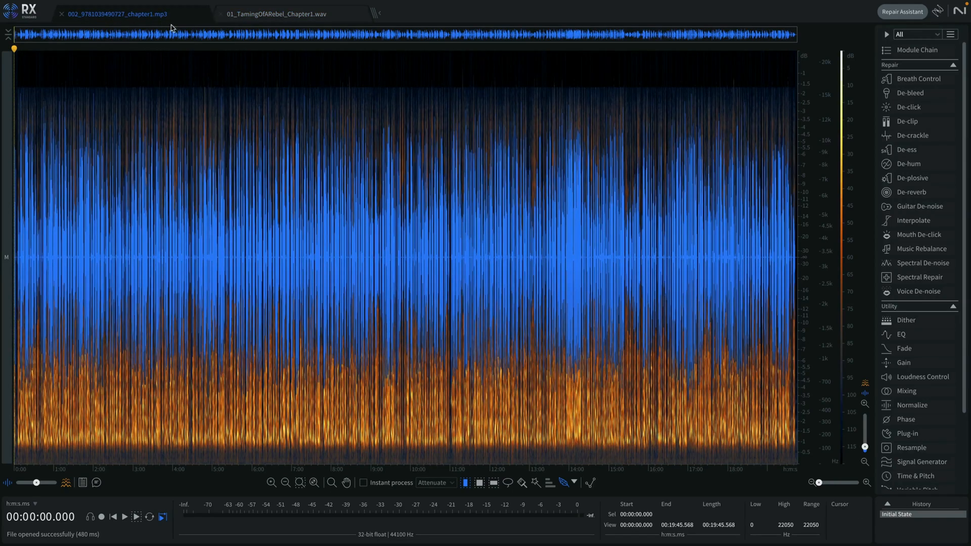
left_click(309, 14)
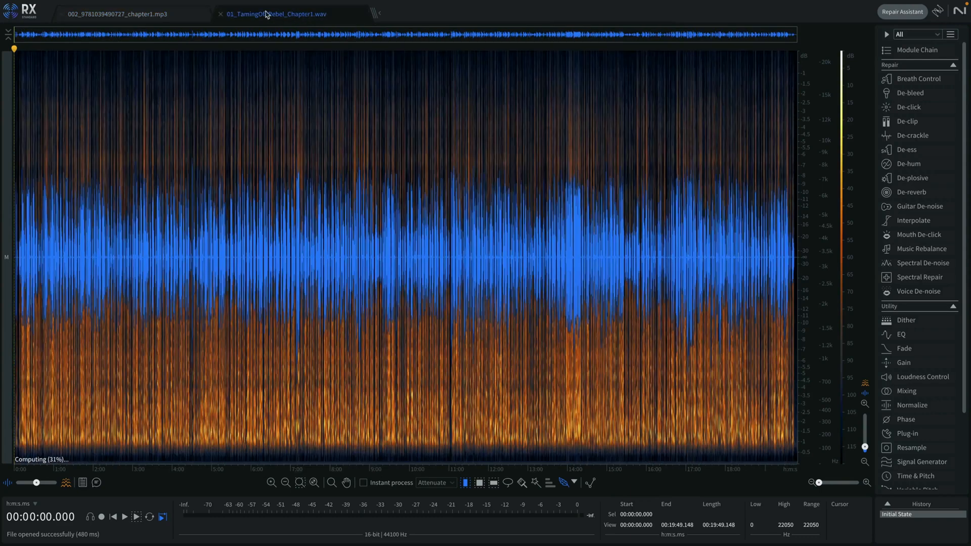
left_click(169, 16)
left_click(285, 17)
Set the display to waveform only, without the spectrogram, and compare the levels of the MP3 and the WAV
left_click_drag(37, 484, 11, 483)
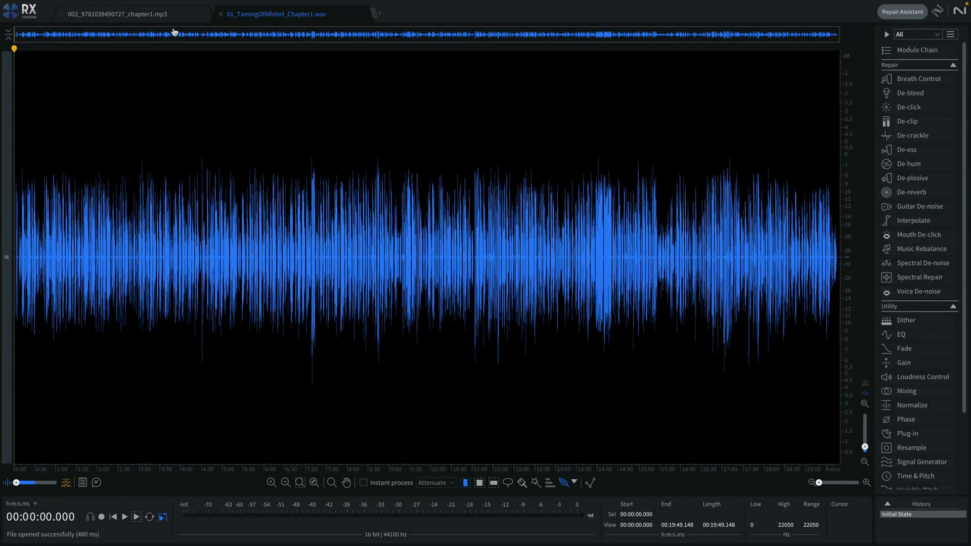
left_click(158, 17)
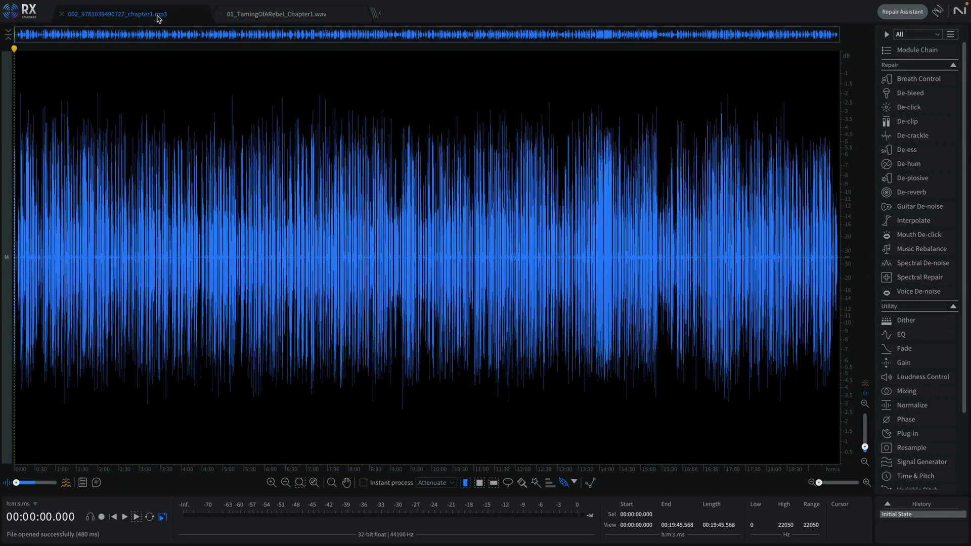
left_click(253, 15)
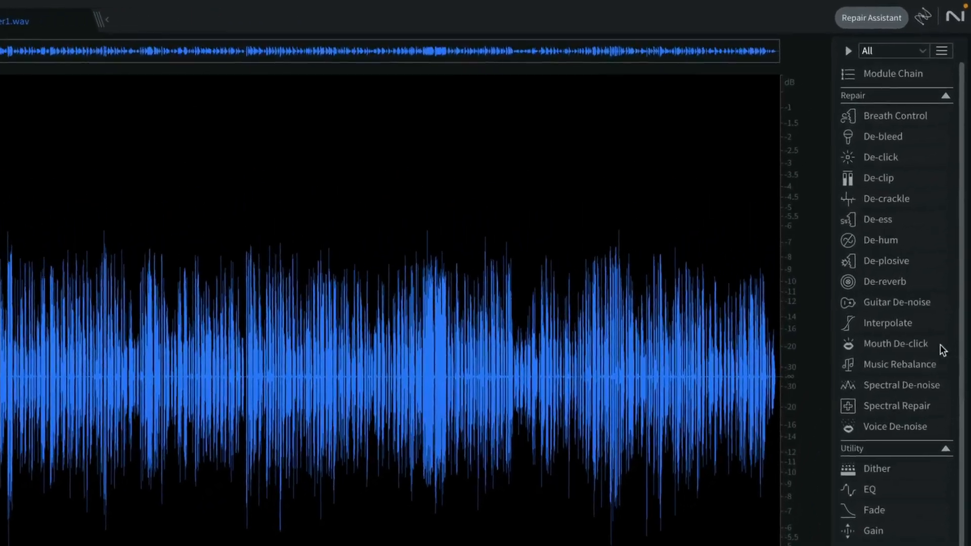
Render Mouth De-click on the raw chapter 1 WAV at sensitivity 5.2 with only the clicks output
left_click(923, 235)
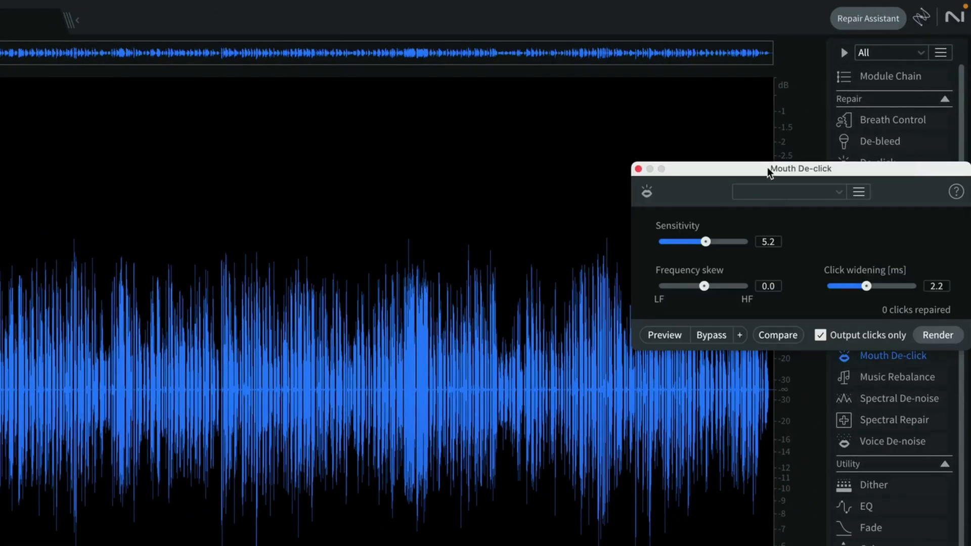
left_click_drag(758, 167, 567, 67)
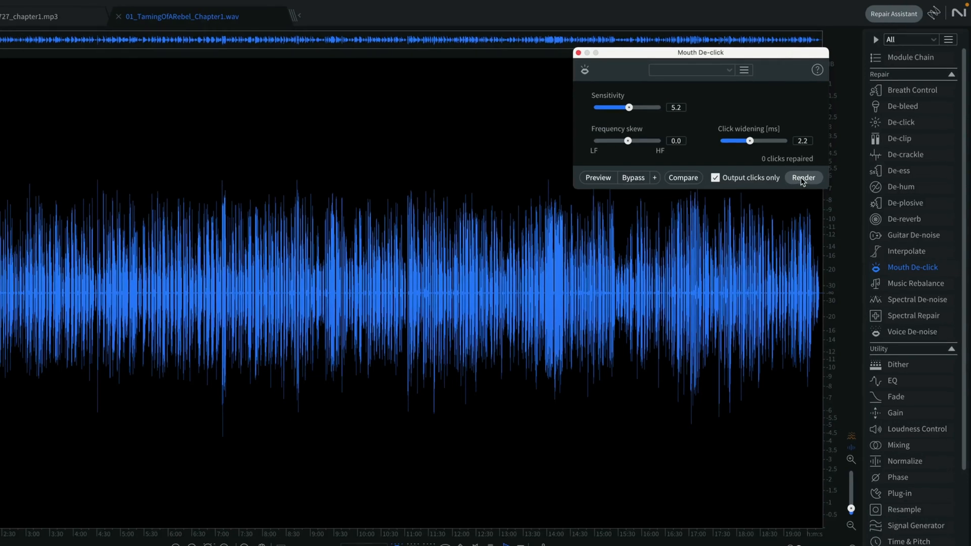
left_click(803, 178)
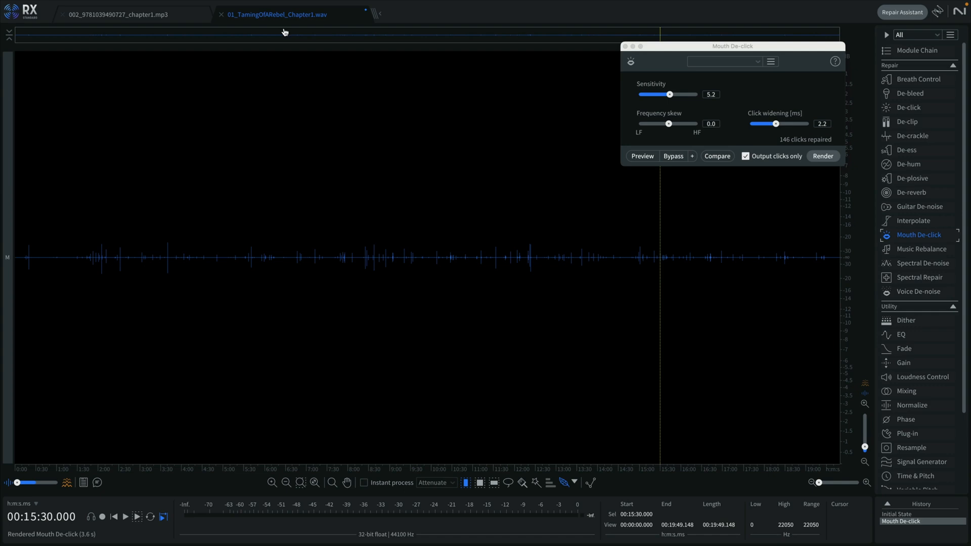
Render Mouth De-click on the mastered chapter 1 MP3 with the same clicks-only settings
left_click(180, 14)
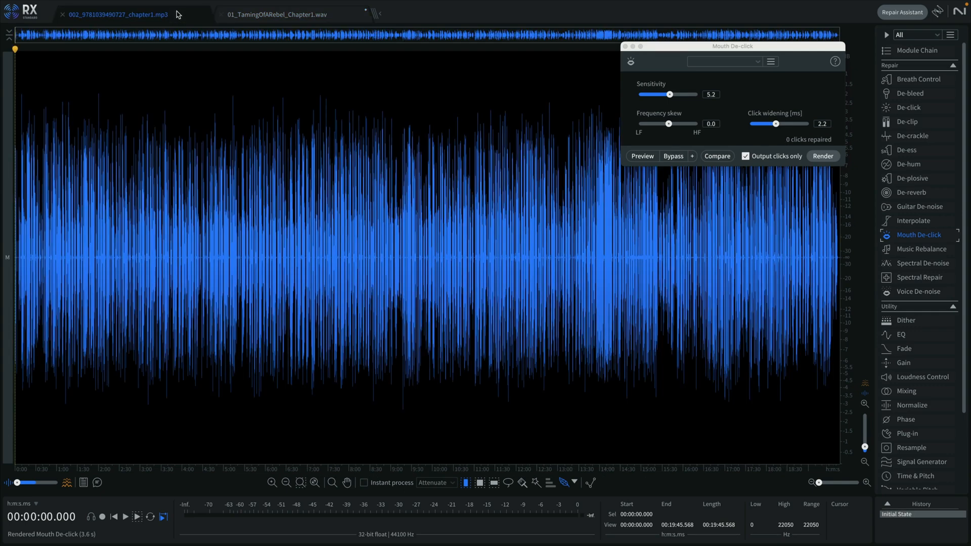
left_click_drag(791, 50, 795, 26)
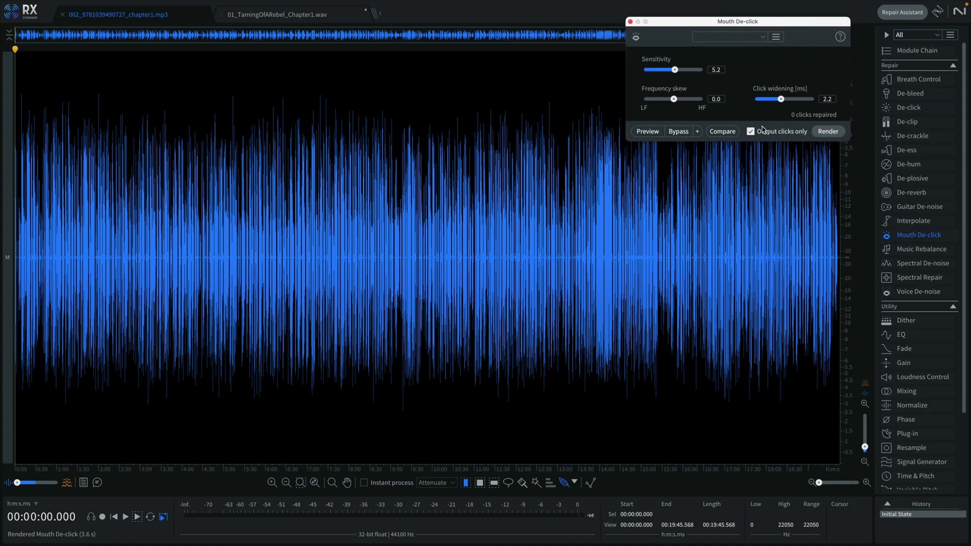
left_click(836, 133)
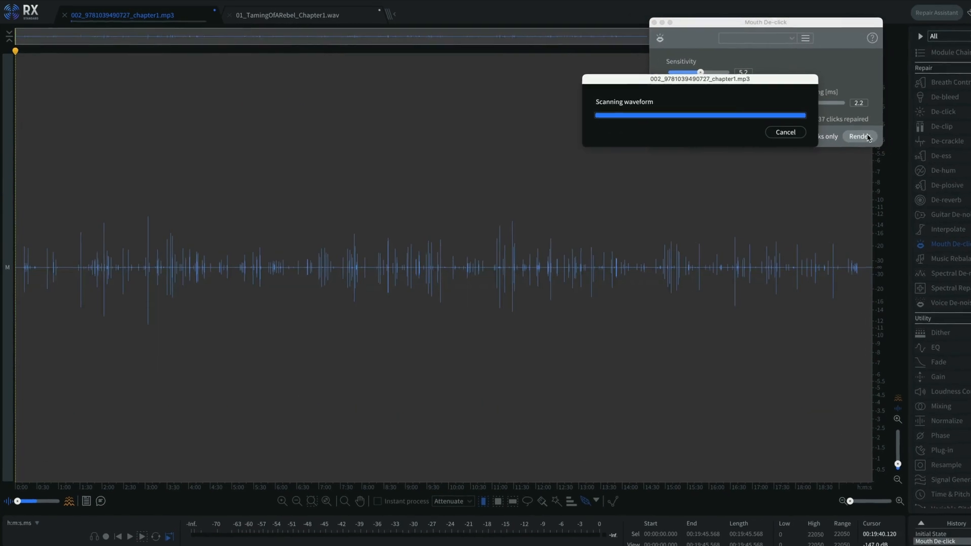
Clear the selection in the MP3 and compare the isolated mouth clicks of the raw WAV and the mastered MP3
left_click(552, 105)
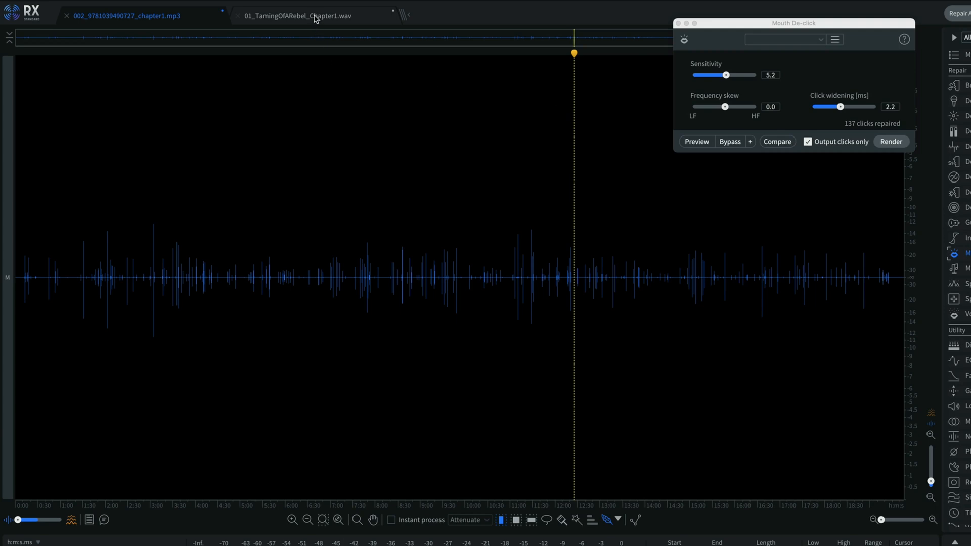
left_click(315, 19)
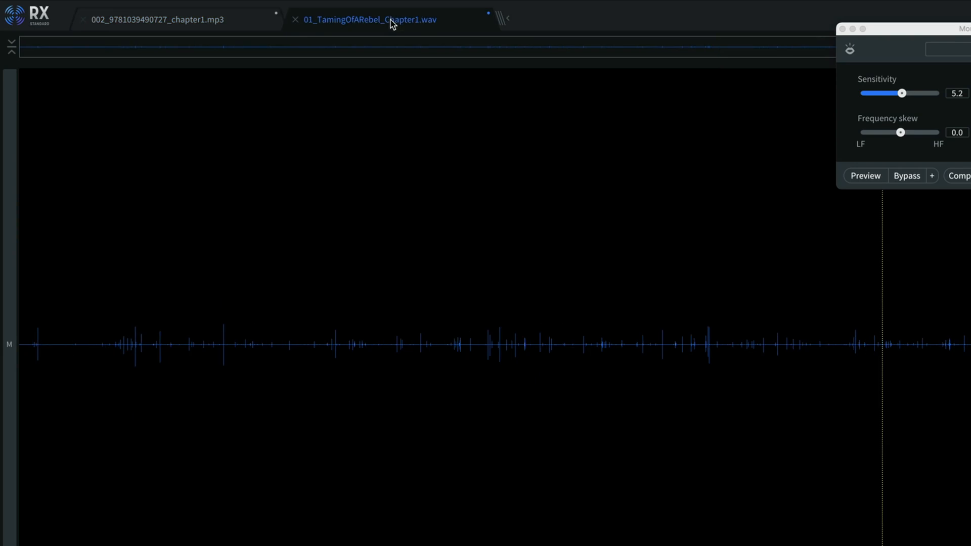
left_click(212, 20)
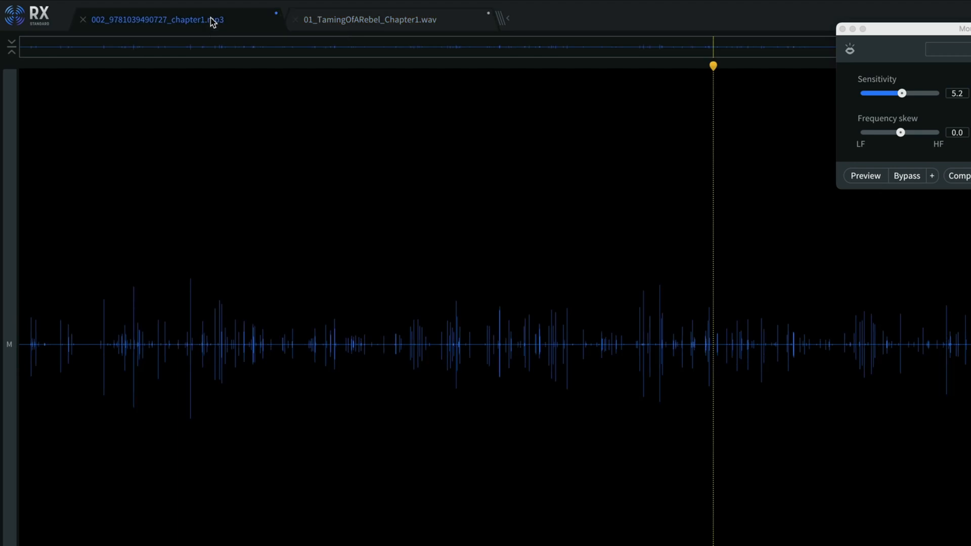